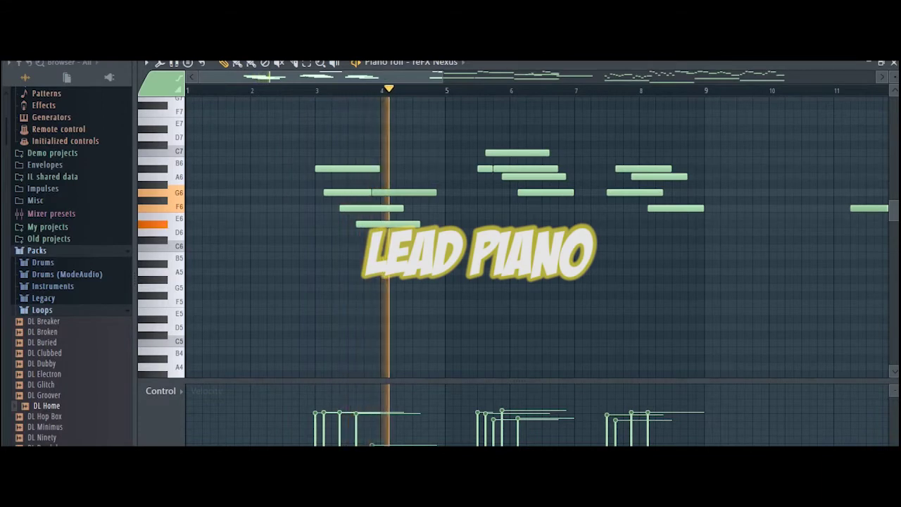
# Examine the lead piano notes across the full length and pitch range of the reFX Nexus pattern
pyautogui.scroll(-1, 338, 76)
pyautogui.scroll(-4, 338, 76)
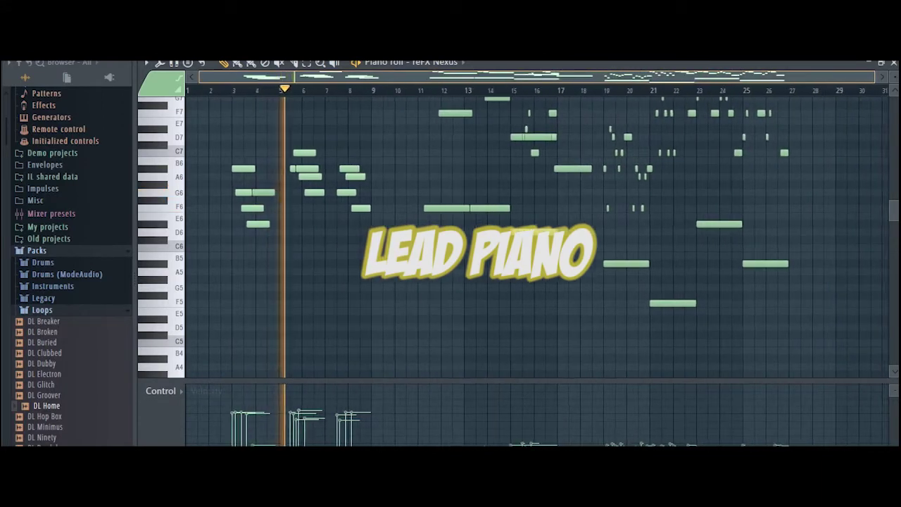
pyautogui.scroll(4, 535, 235)
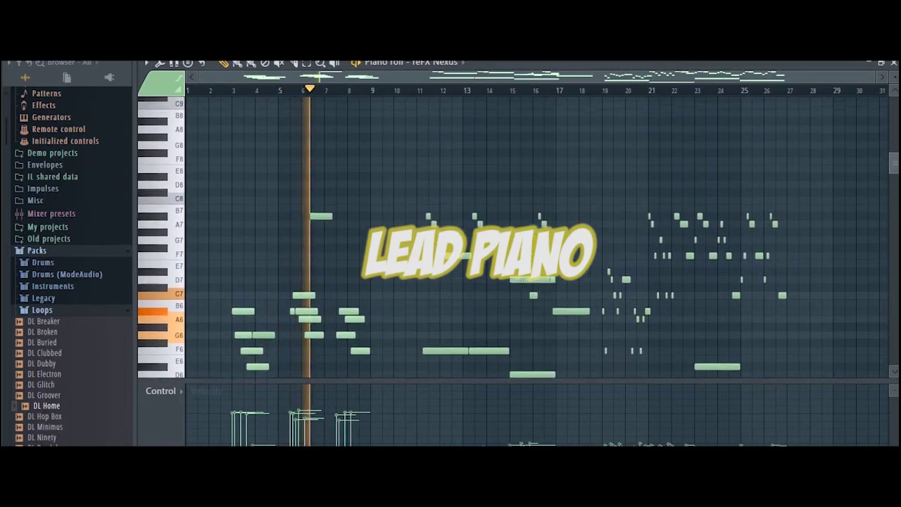
pyautogui.scroll(-2, 535, 236)
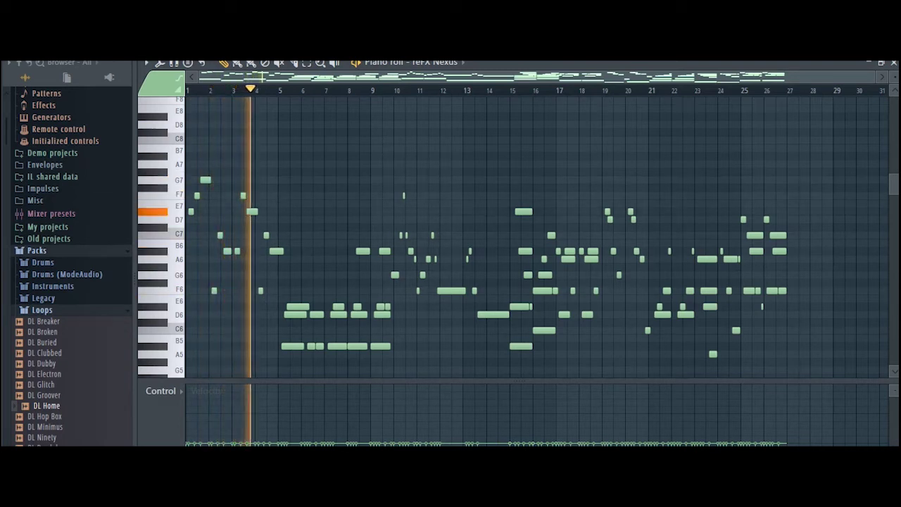
# Follow the next reFX Nexus pattern during playback and examine its melody and bass notes from bar 1 to its end
pyautogui.scroll(2, 535, 236)
pyautogui.scroll(-1, 535, 235)
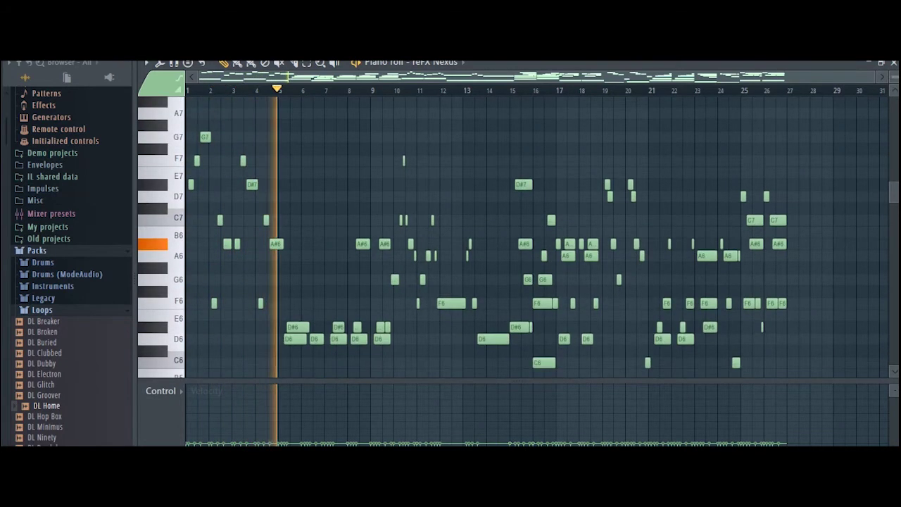
pyautogui.scroll(3, 535, 235)
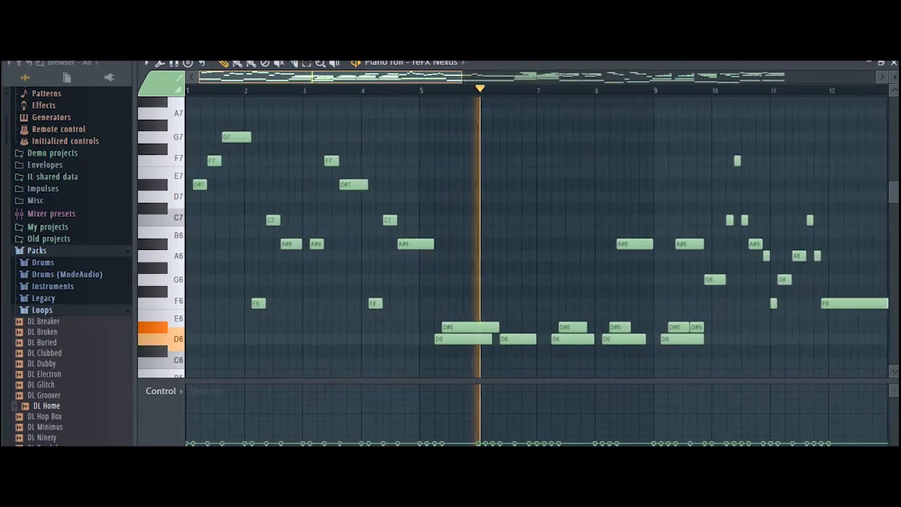
pyautogui.scroll(-1, 535, 236)
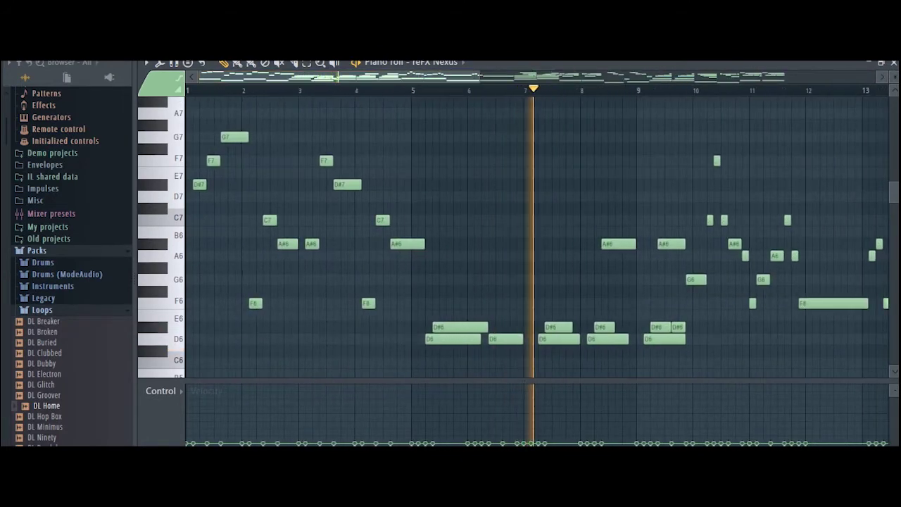
pyautogui.scroll(-4, 535, 236)
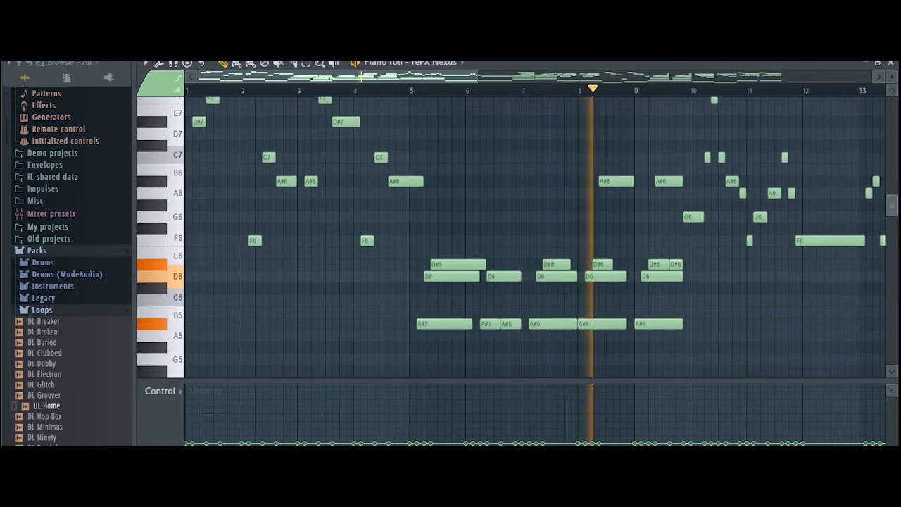
pyautogui.scroll(-1, 535, 235)
pyautogui.scroll(2, 535, 236)
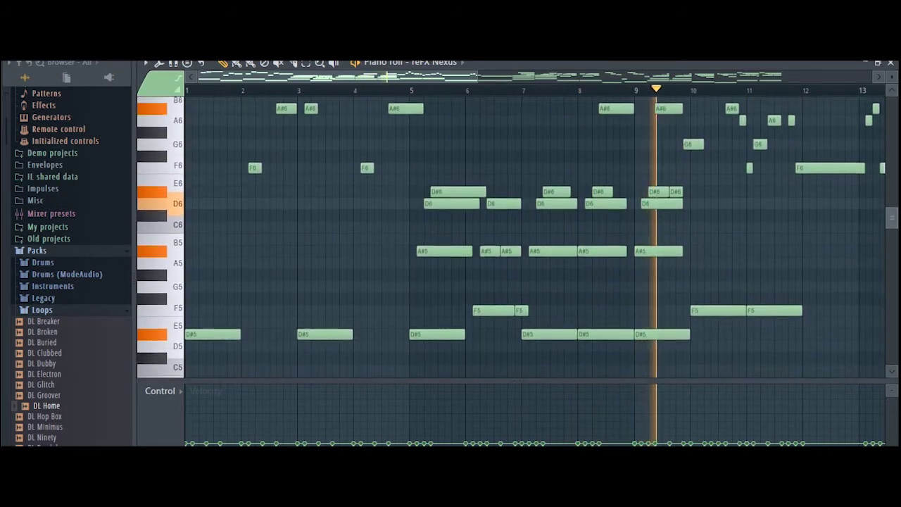
pyautogui.scroll(1, 512, 235)
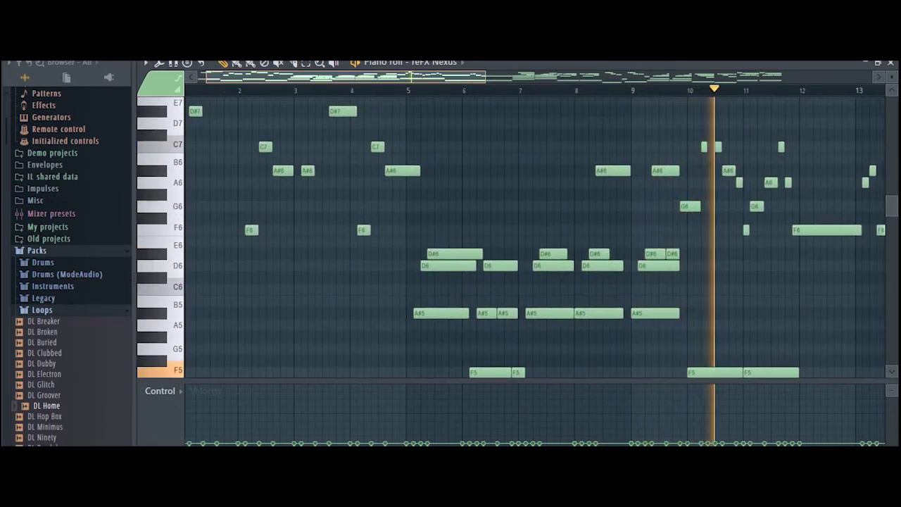
pyautogui.moveTo(338, 76); pyautogui.dragTo(417, 76)
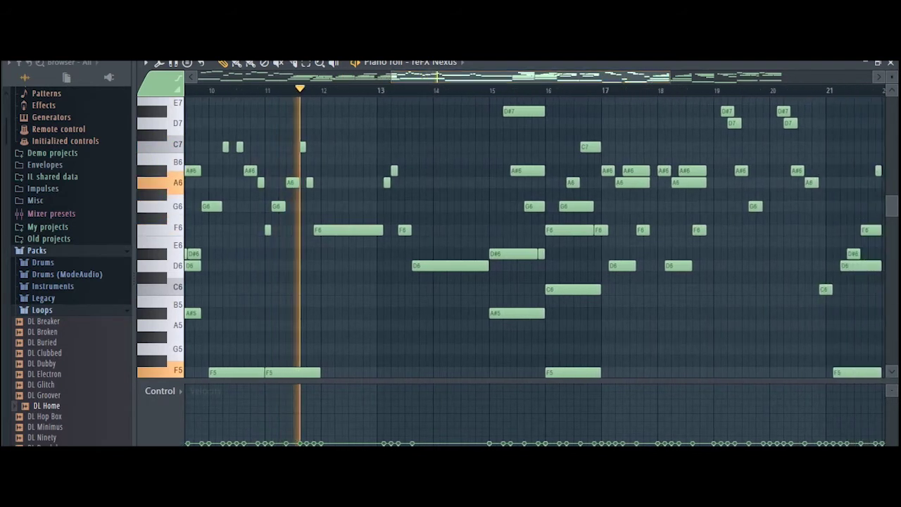
pyautogui.scroll(-3, 535, 236)
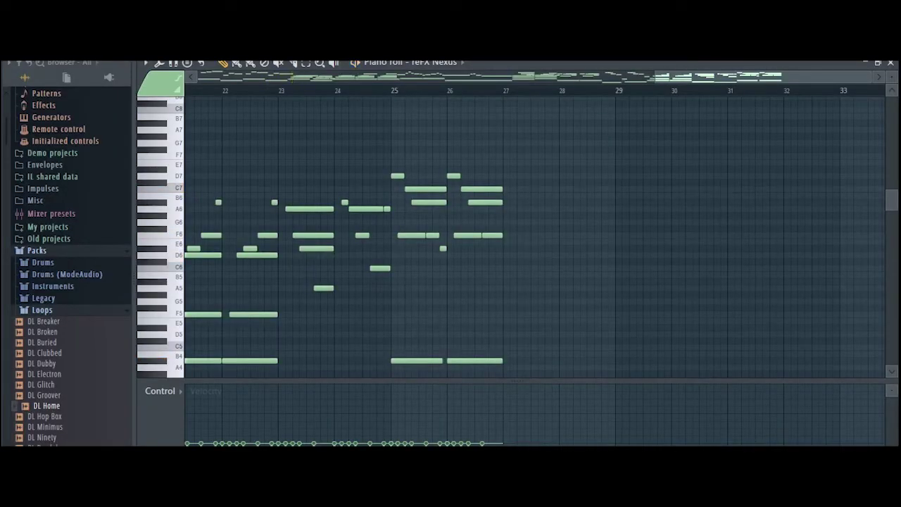
# Switch to another reFX Nexus pattern from the playlist, show its notes in the piano roll and play it
pyautogui.press('F6')
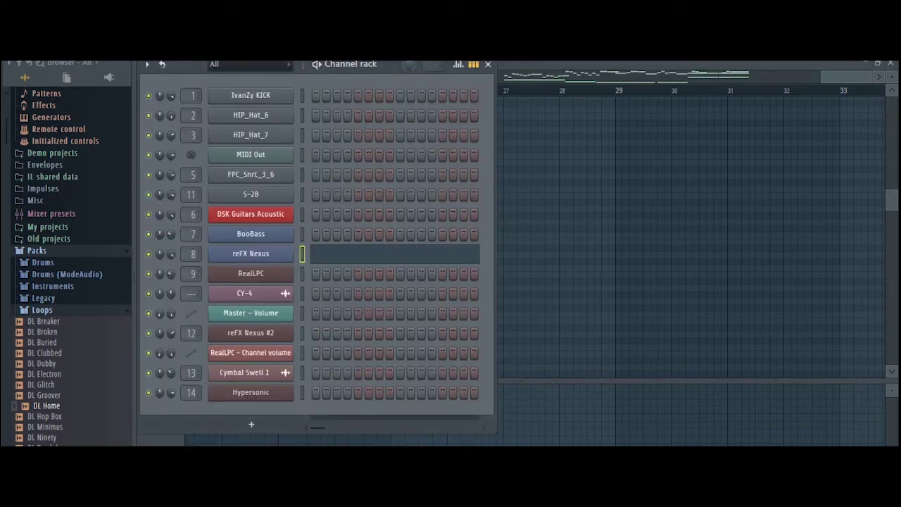
pyautogui.press('F5')
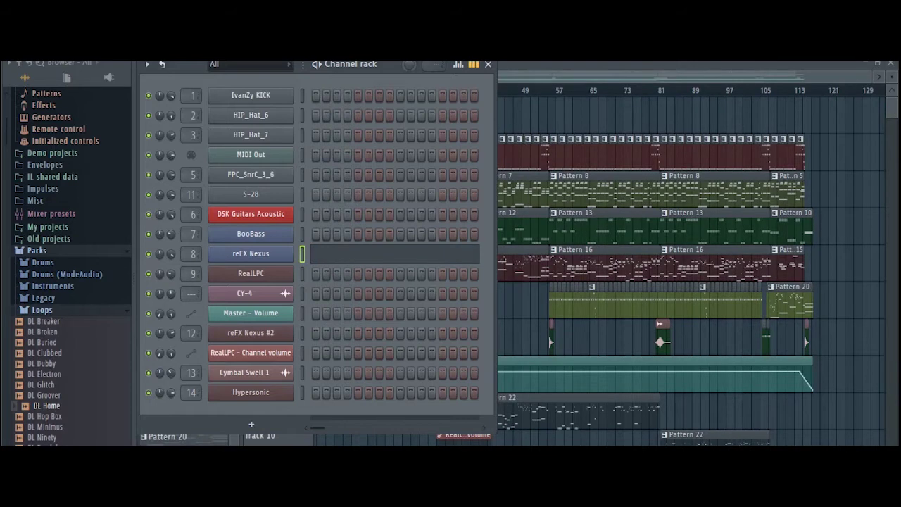
pyautogui.press('F7')
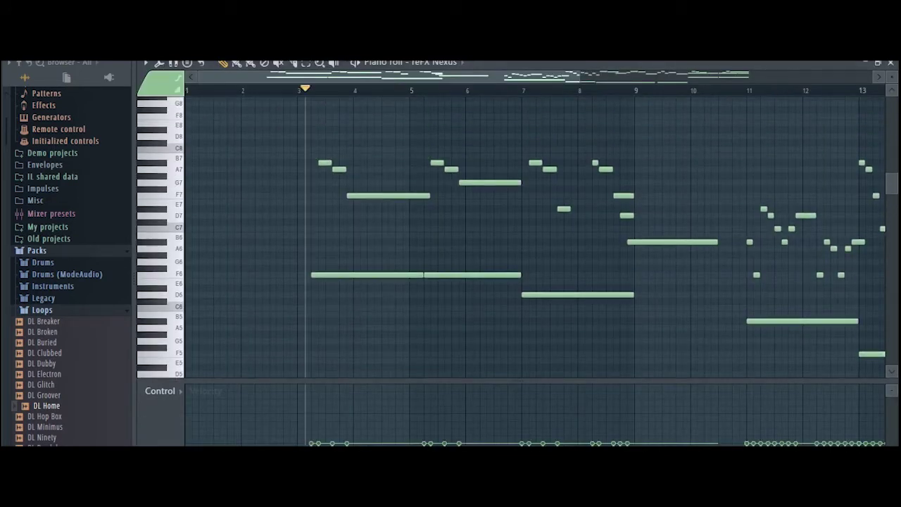
pyautogui.press('space')
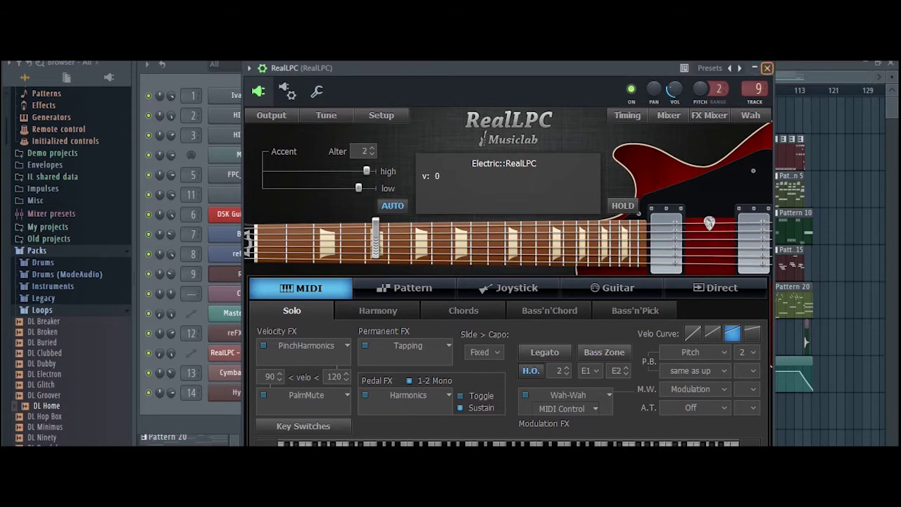
# Close the RealLPC plugin window, show the guitar melody's notes in the piano roll and play it
pyautogui.press('Escape')
pyautogui.press('F7')
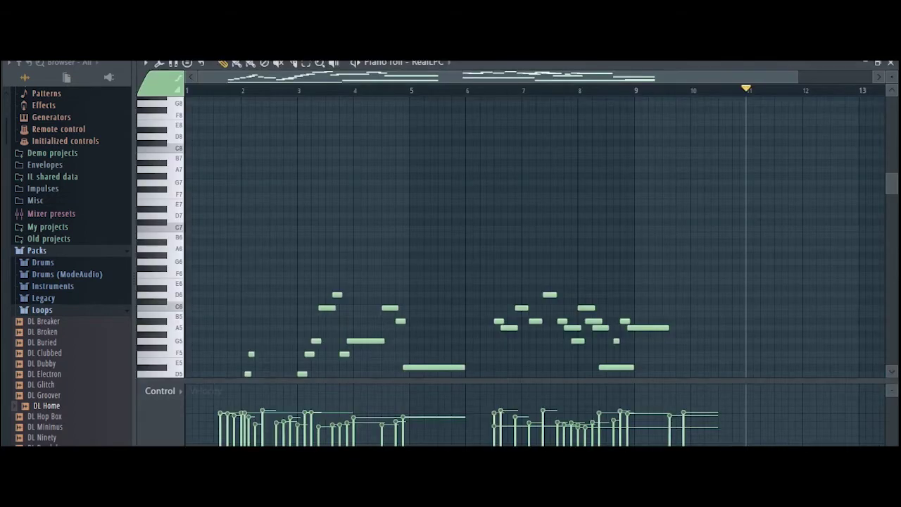
pyautogui.scroll(-2, 517, 237)
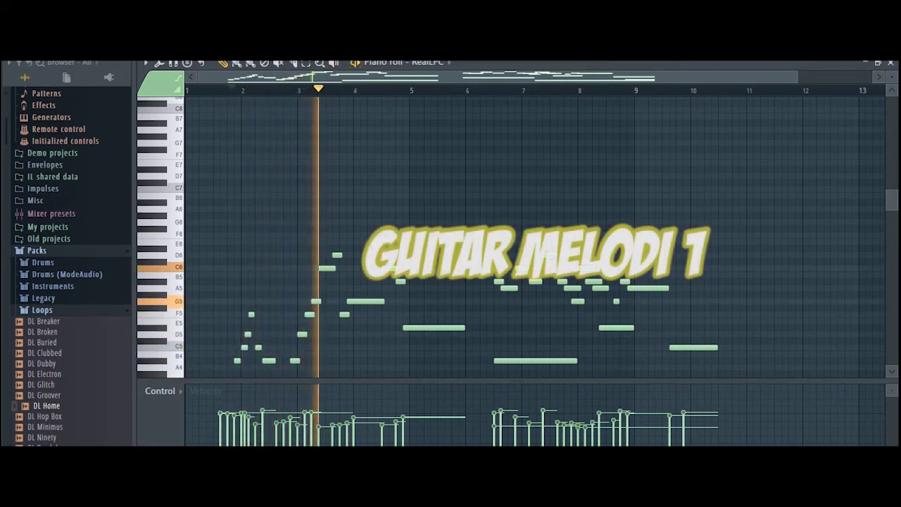
pyautogui.press('space')
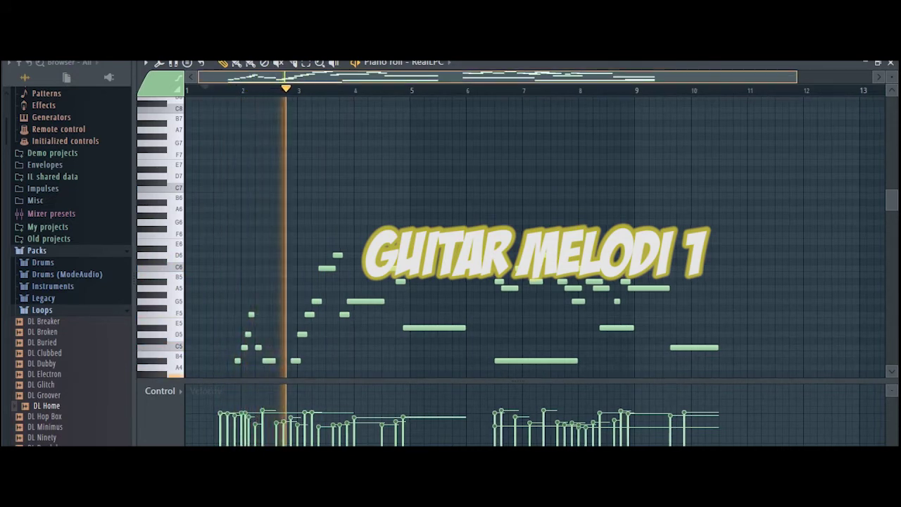
pyautogui.scroll(-1, 535, 236)
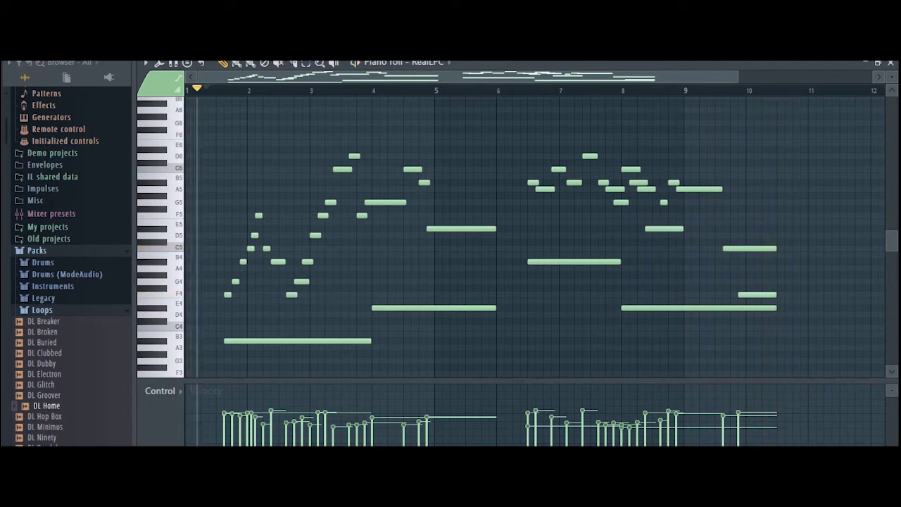
# Switch to the next RealLPC guitar pattern from the playlist and listen to it in the piano roll
pyautogui.press('F6')
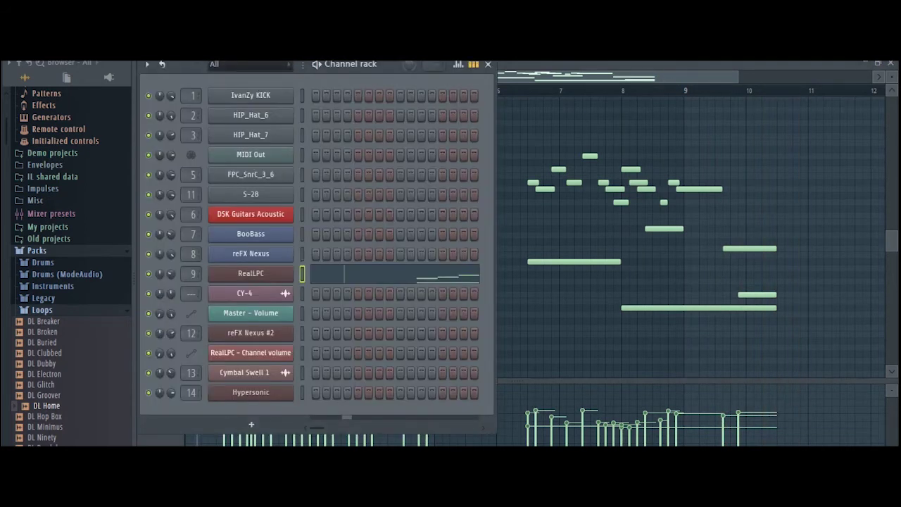
pyautogui.press('F5')
pyautogui.press('F7')
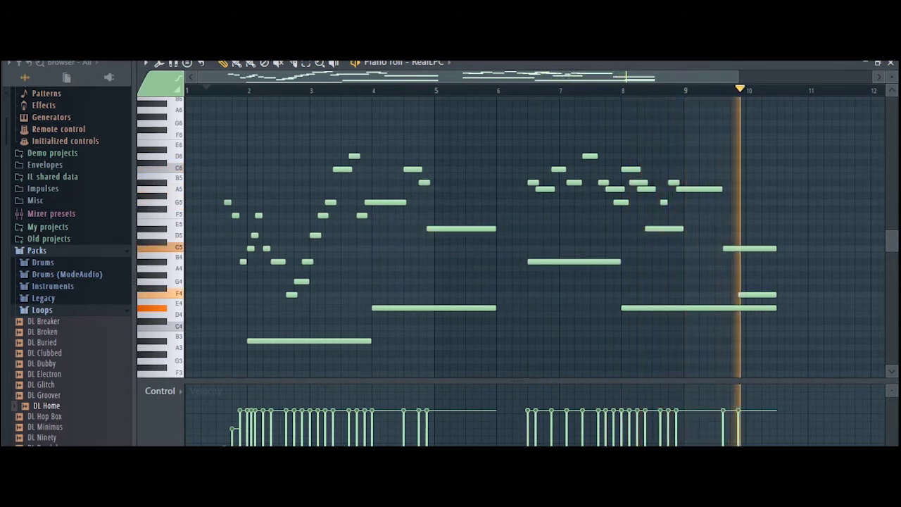
pyautogui.press('space')
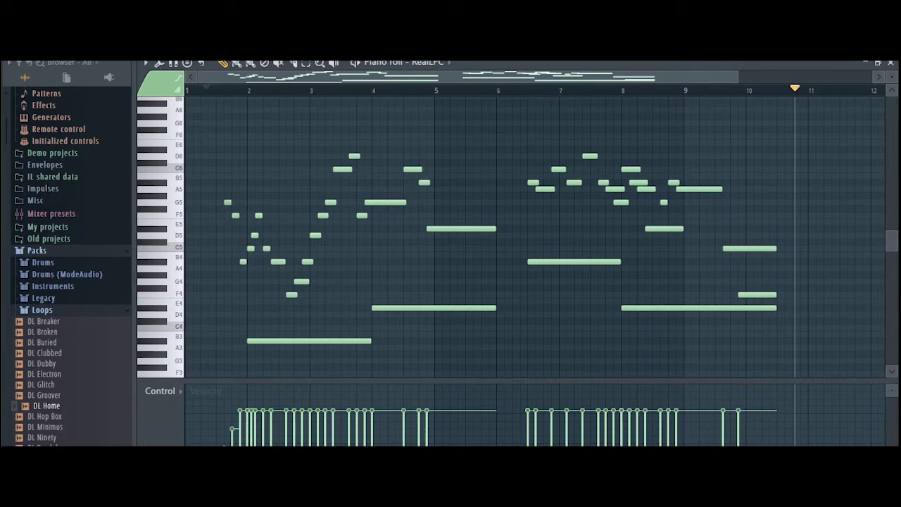
# Review the Guitar Rig 5 effect on the RealLPC mixer track, then close the effect and the mixer
pyautogui.press('F9')
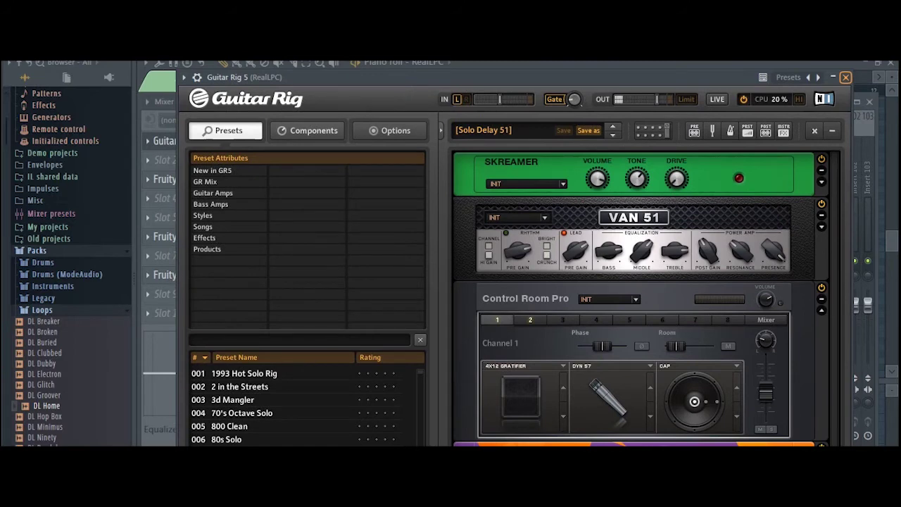
pyautogui.click(845, 77)
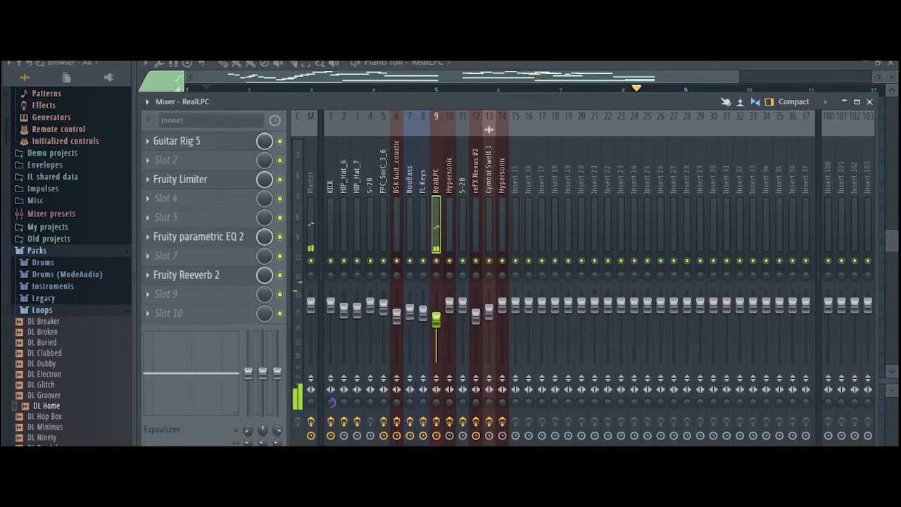
pyautogui.press('F9')
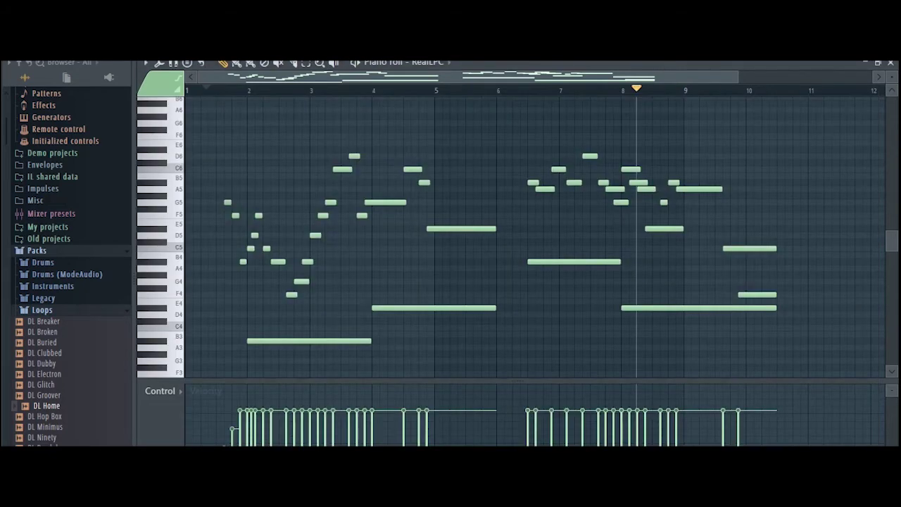
# Advance to the strings pattern, review the reFX Nexus #2 preset CL Soft Orchester and show that channel's notes in the piano roll
pyautogui.press('F6')
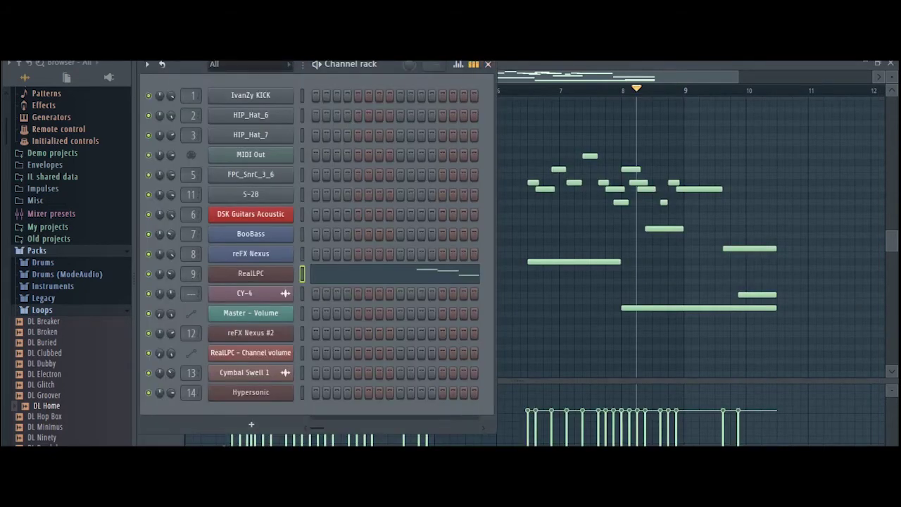
pyautogui.press('KP_Add')
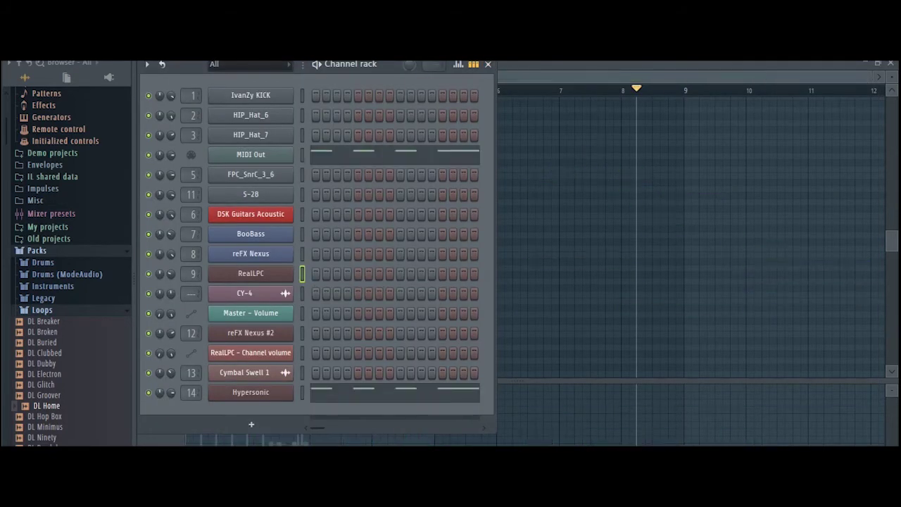
pyautogui.press('KP_Add')
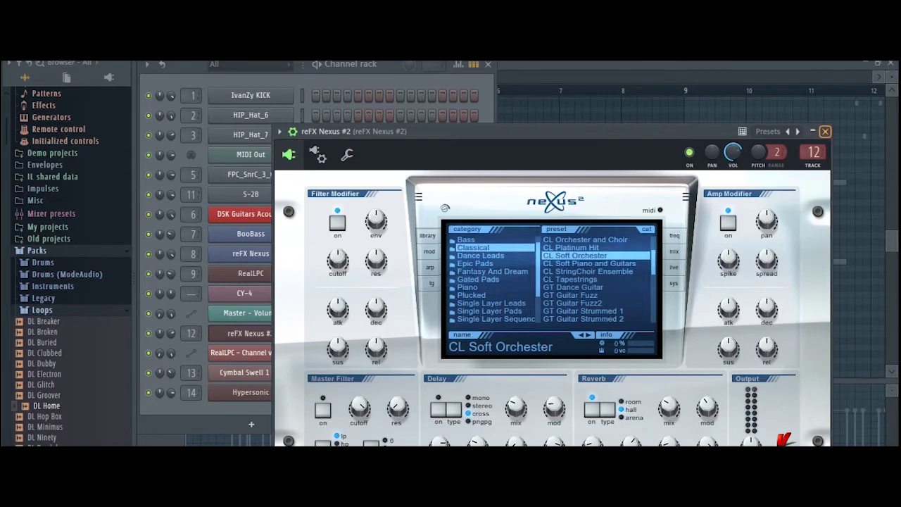
pyautogui.press('Escape')
pyautogui.press('F7')
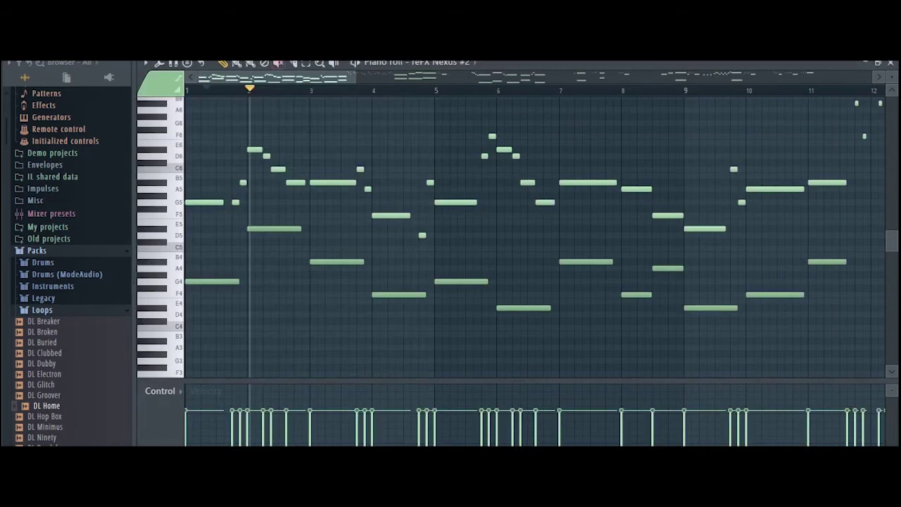
# Play the strings pattern and follow its notes in the piano roll from bar 1 to about bar 21
pyautogui.press('space')
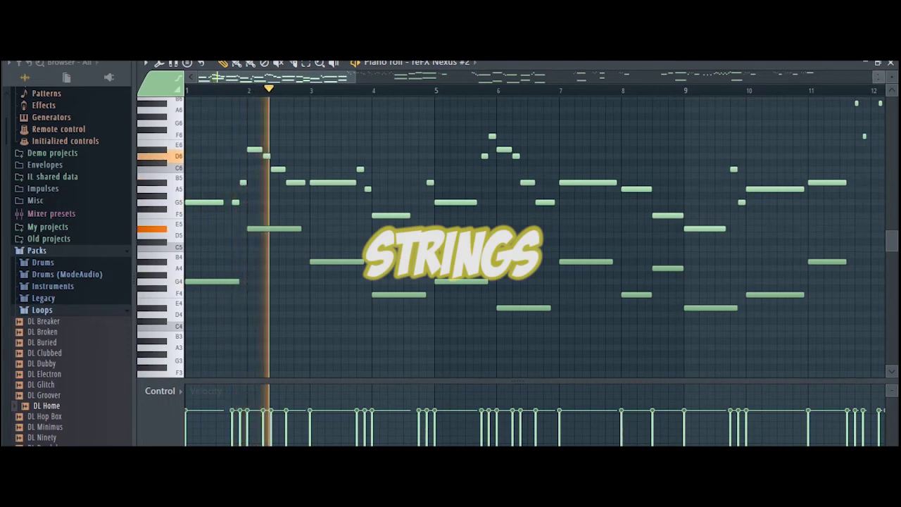
pyautogui.press('pagedown')
pyautogui.press('pagedown')
pyautogui.press('pageup')
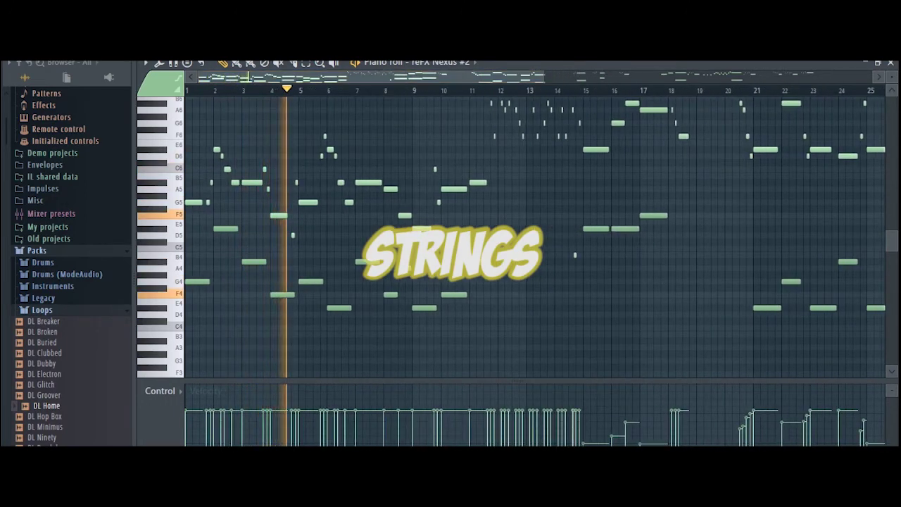
pyautogui.scroll(2, 512, 237)
pyautogui.scroll(2, 512, 237)
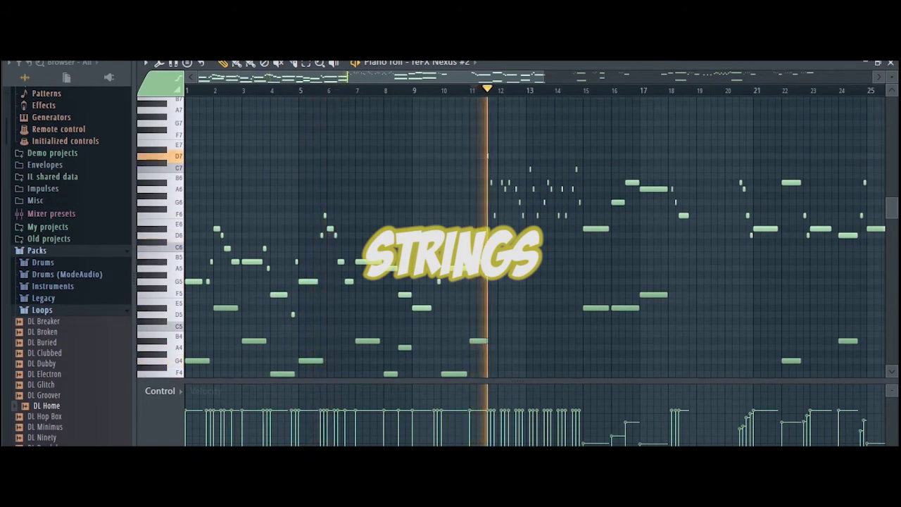
pyautogui.press('pageup')
pyautogui.press('pageup')
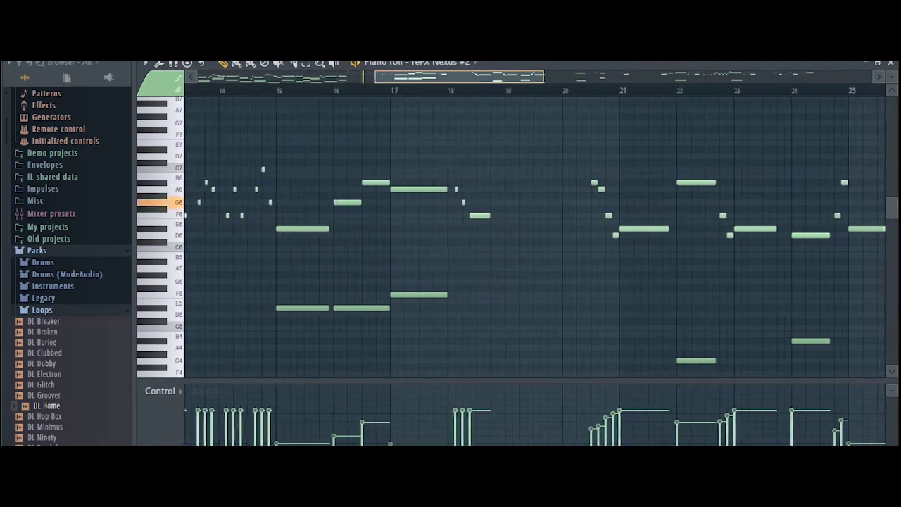
pyautogui.press('pageup')
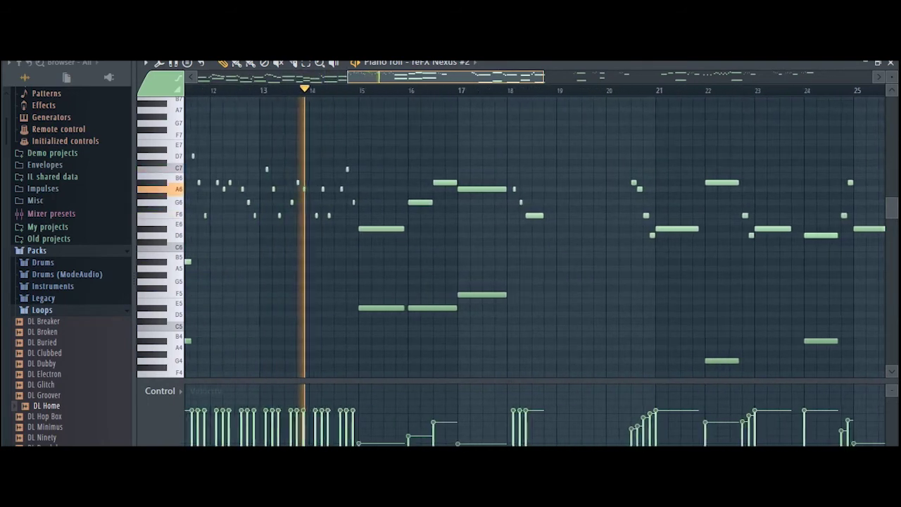
pyautogui.press('pageup')
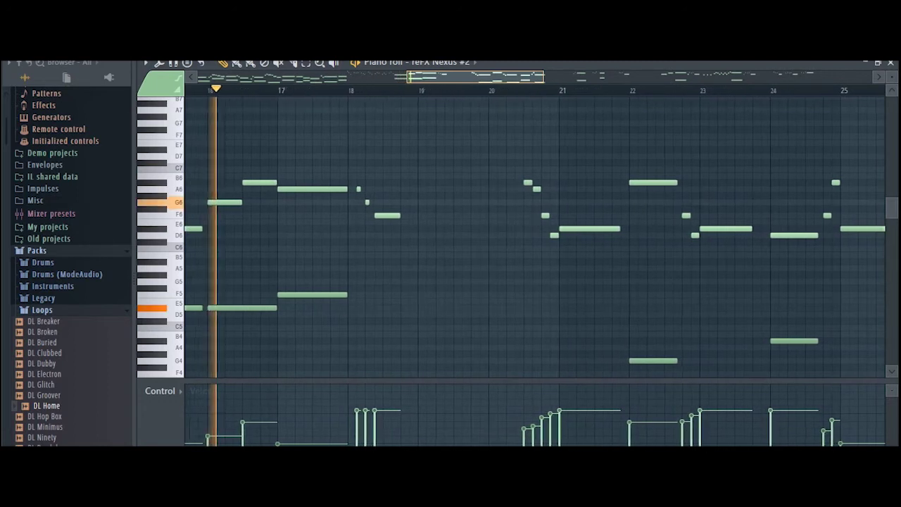
pyautogui.press('pageup')
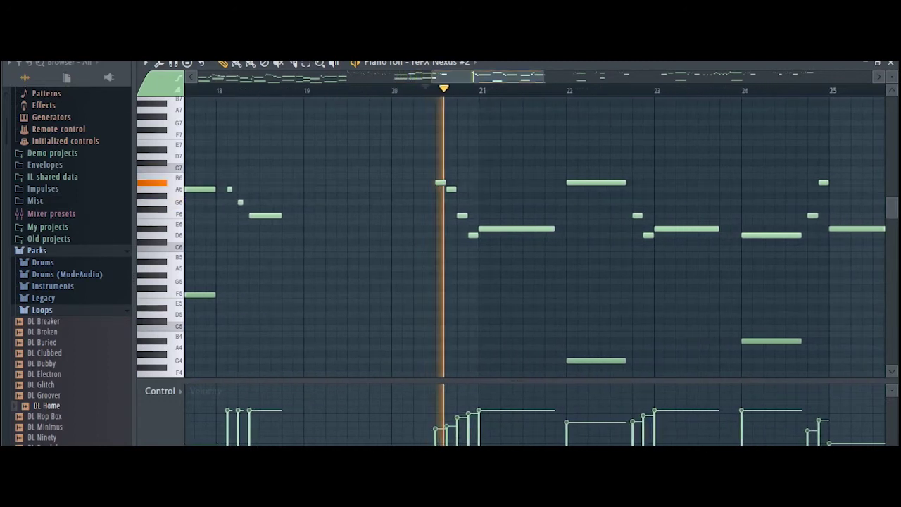
# Listen to the rest of the strings pattern, following its high and low notes in the piano roll through bar 45
pyautogui.moveTo(447, 76); pyautogui.dragTo(497, 76)
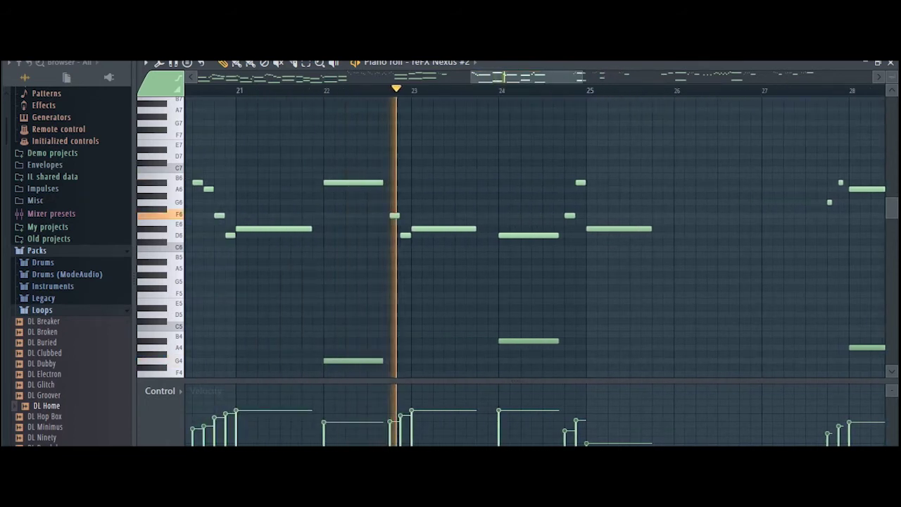
pyautogui.scroll(-2, 505, 76)
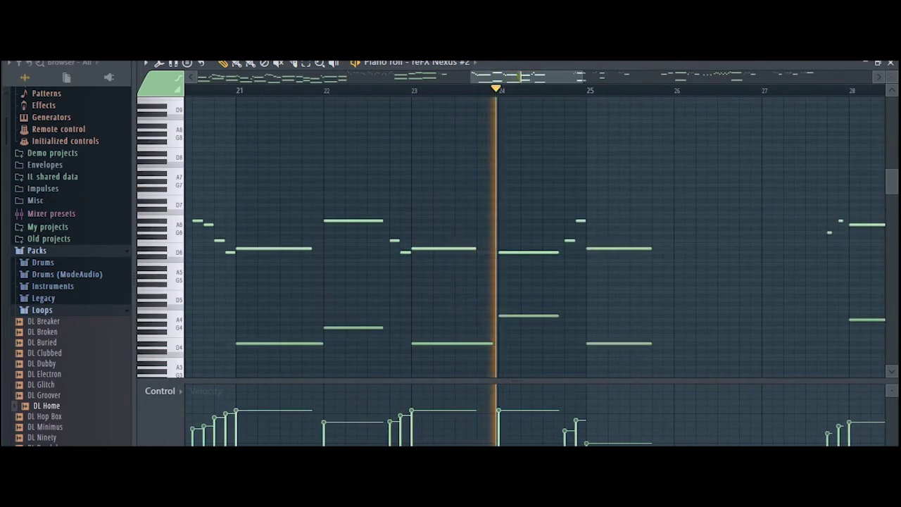
pyautogui.scroll(-6, 516, 76)
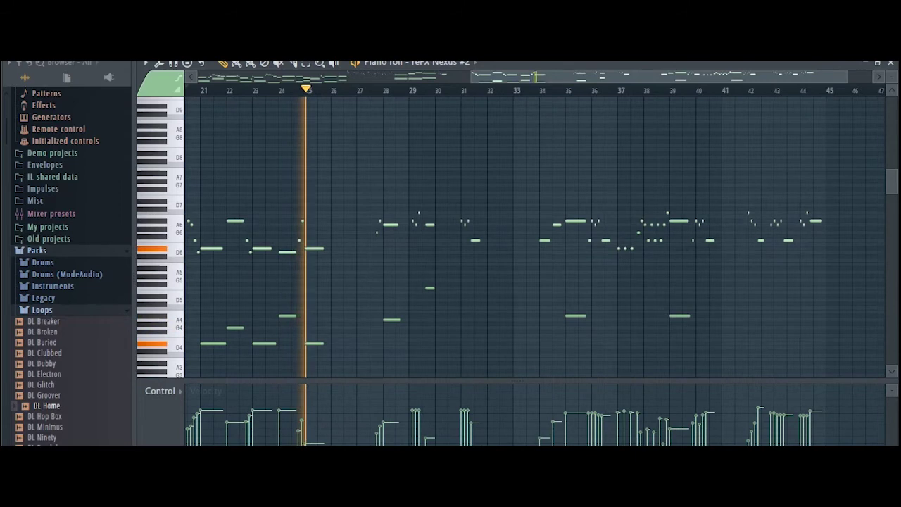
pyautogui.scroll(-5, 517, 237)
pyautogui.scroll(1, 516, 237)
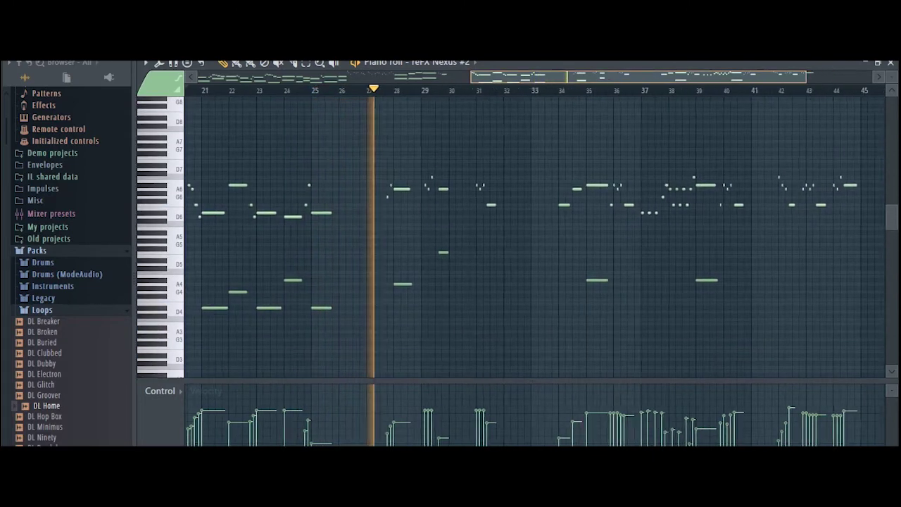
pyautogui.scroll(4, 571, 76)
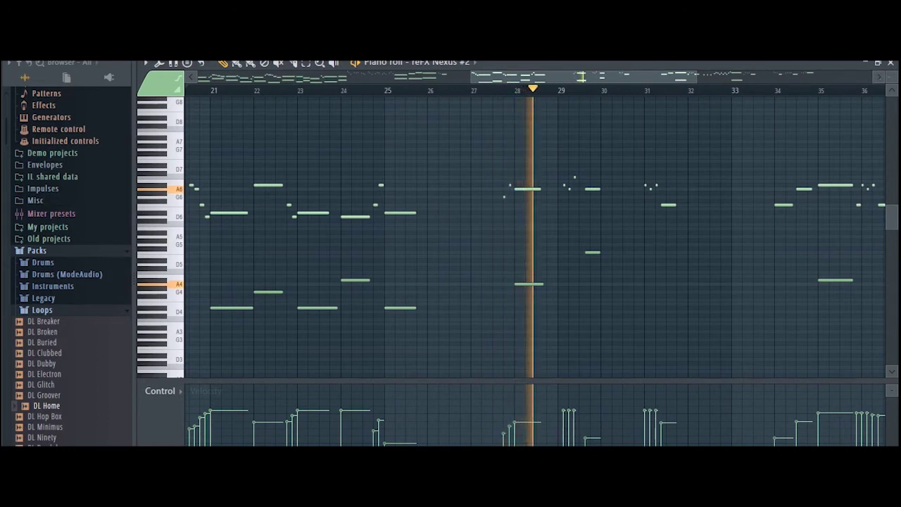
pyautogui.scroll(2, 514, 237)
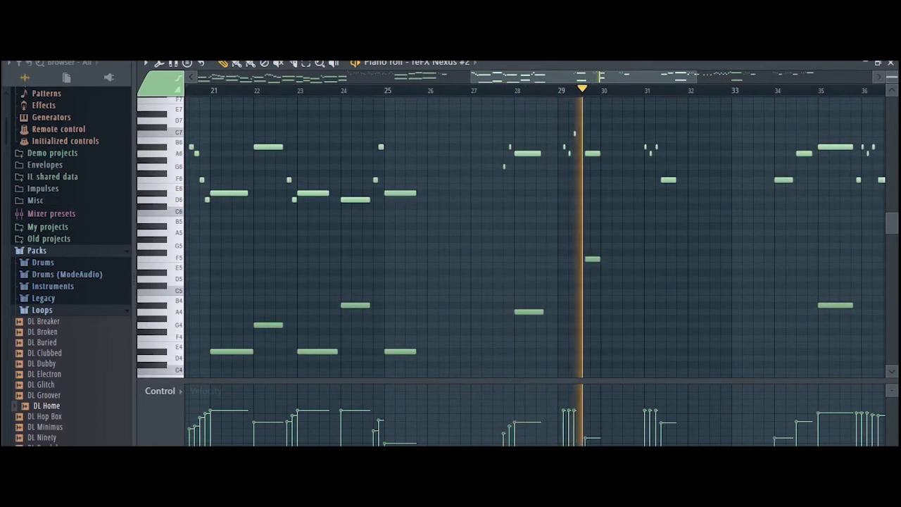
pyautogui.hscroll(4, 535, 237)
pyautogui.hscroll(6, 531, 237)
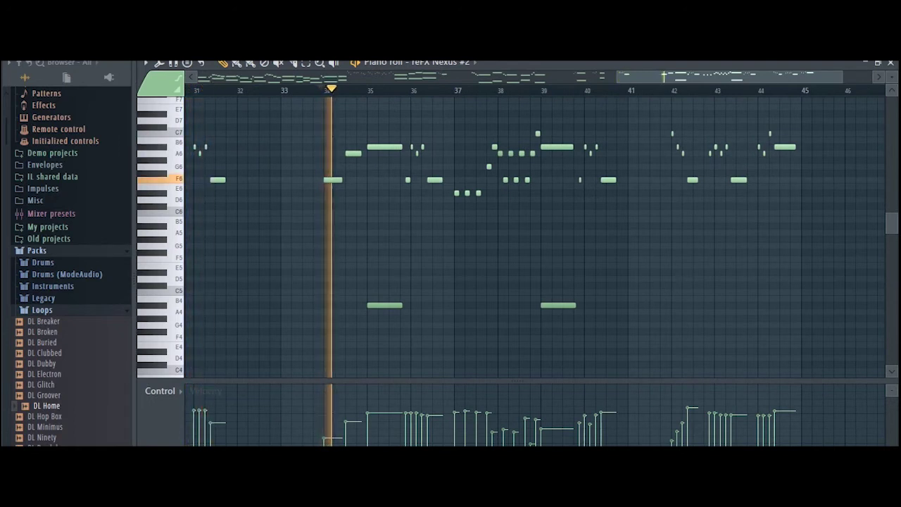
pyautogui.scroll(2, 513, 237)
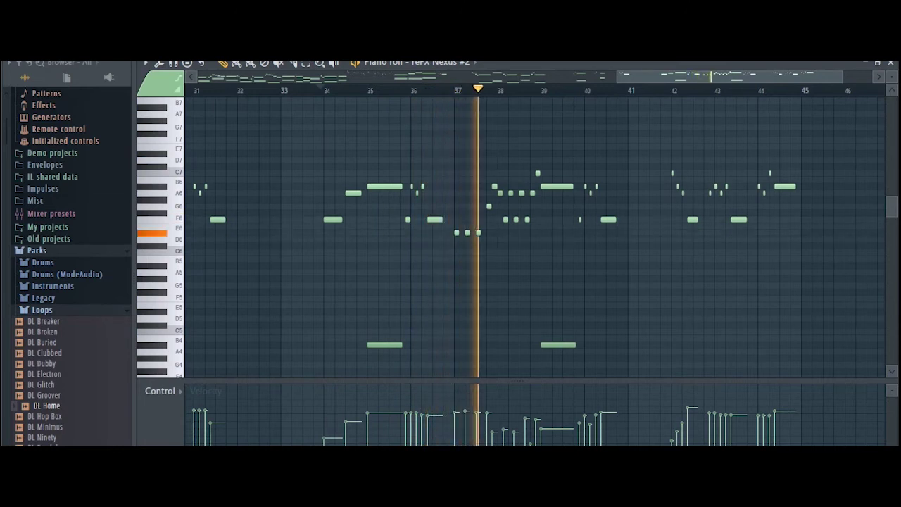
# Review the FabFilter Pro-R reverb on the reFX Nexus #2 mixer track, then close the effect and the mixer
pyautogui.press('F9')
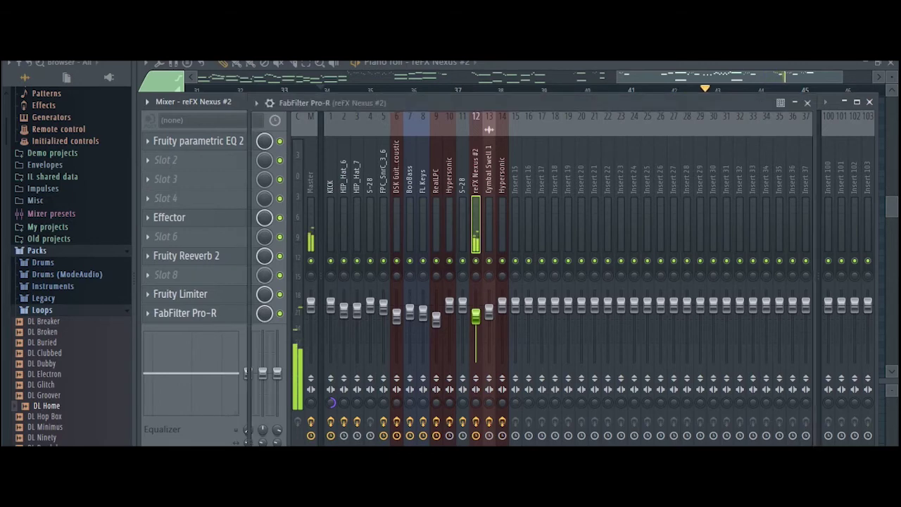
pyautogui.click(184, 312)
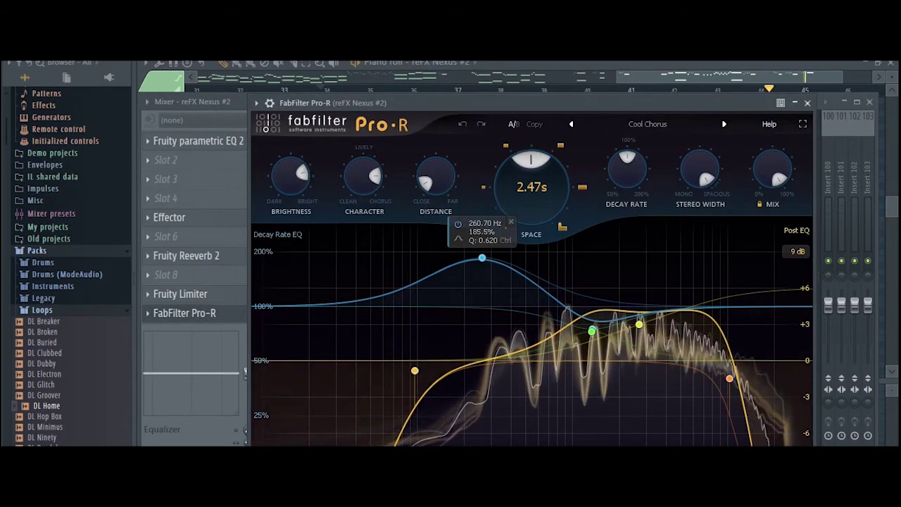
pyautogui.press('Escape')
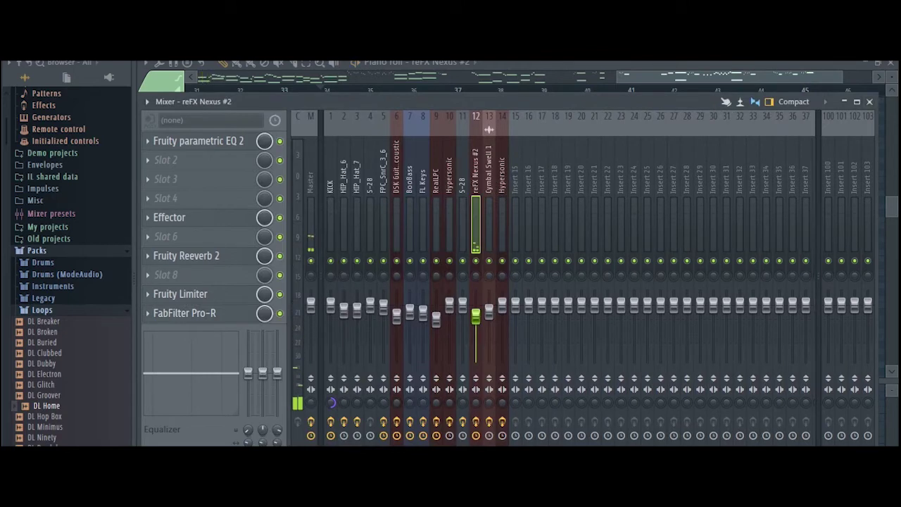
pyautogui.press('F9')
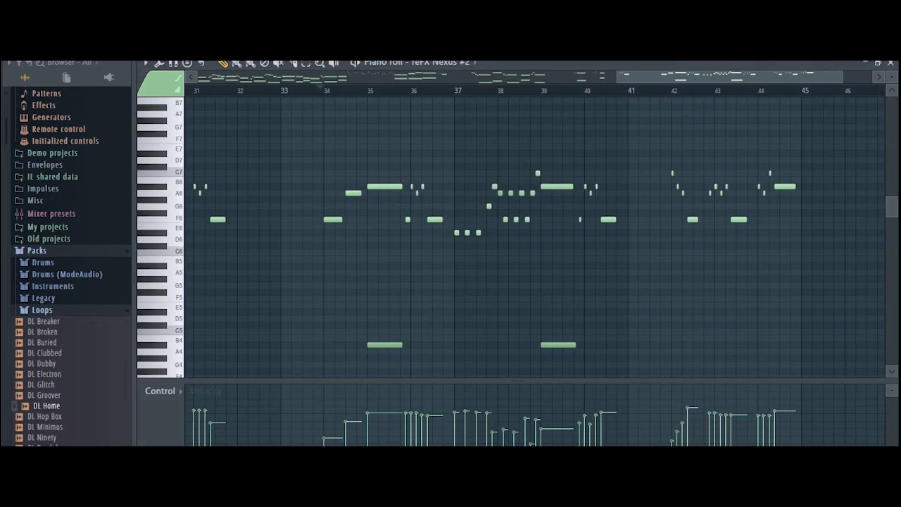
# Show the channel rack and switch to the pattern containing the MIDI Out and Hypersonic notes
pyautogui.hotkey('ctrl', 'a')
pyautogui.press('Delete')
pyautogui.press('F6')
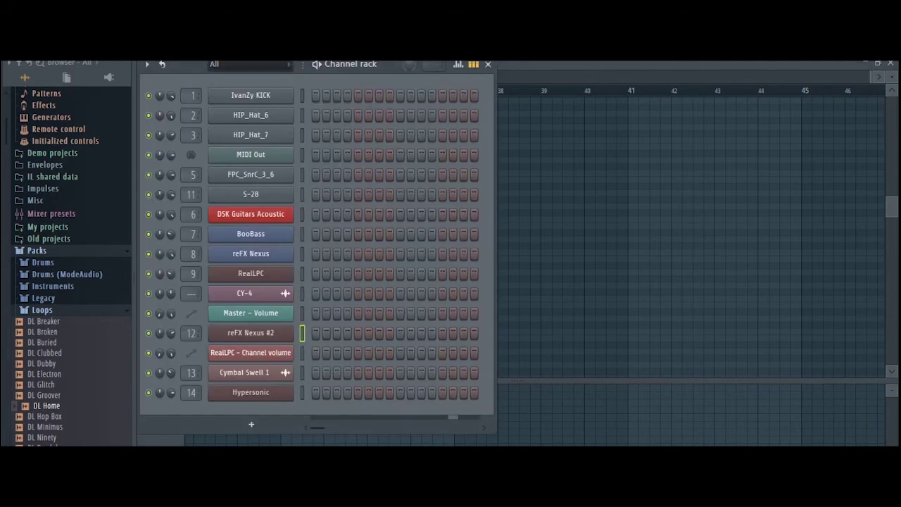
pyautogui.press('KP_Subtract')
pyautogui.press('KP_Subtract')
pyautogui.press('KP_Subtract')
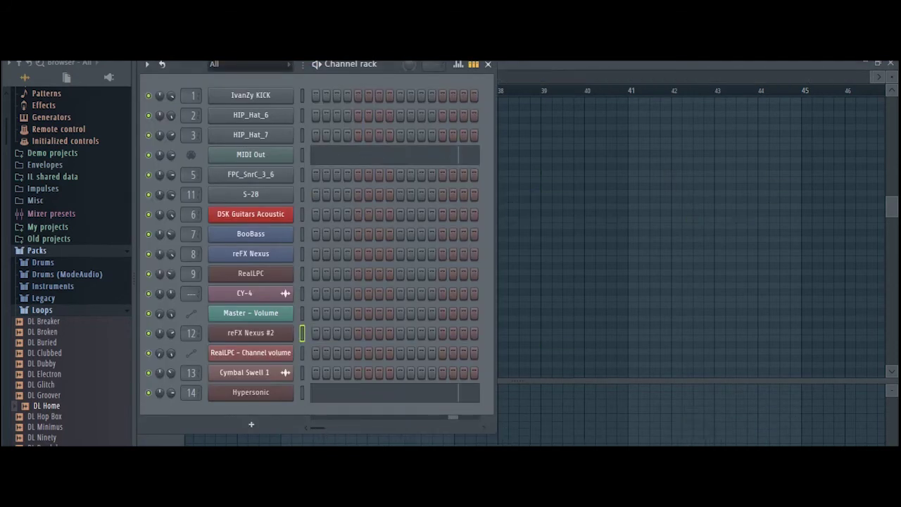